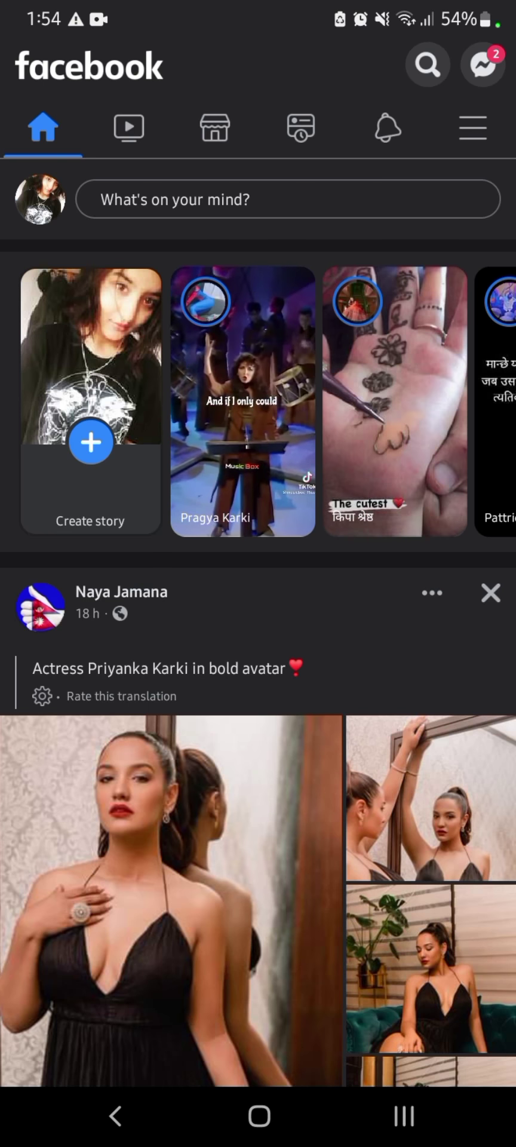
Go to the list of Pages you manage from the Facebook menu.
{"action": "left_click", "coordinate": [472, 127]}
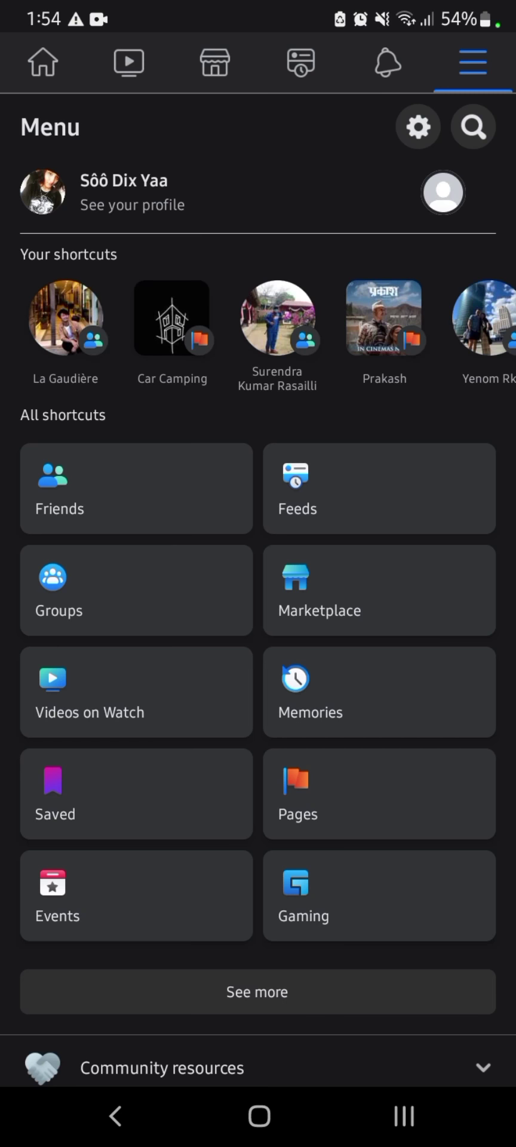
{"action": "left_click", "coordinate": [385, 799]}
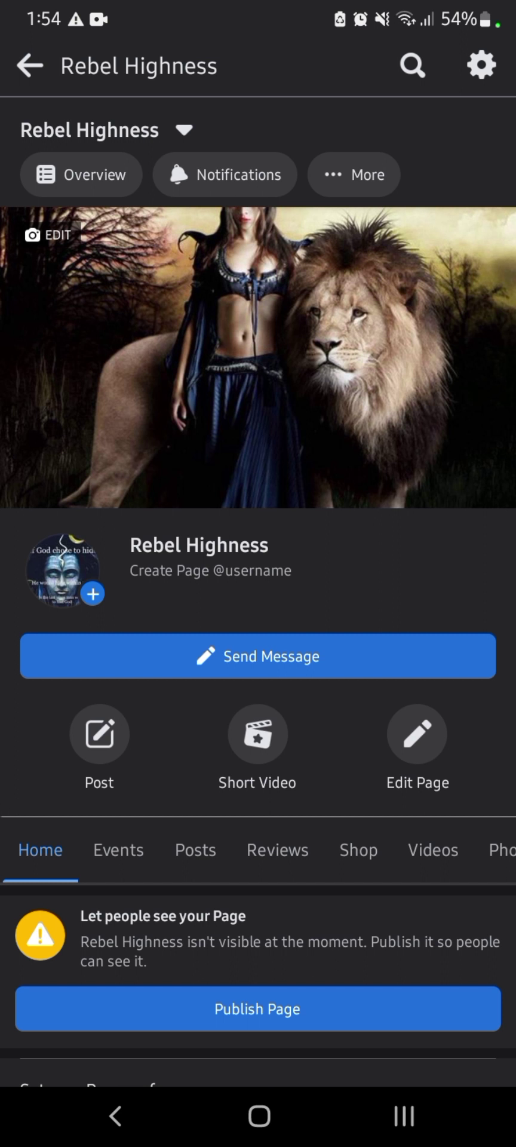
Open Edit Page, then Page info, to reach the Rebel Highness name-change form.
{"action": "left_click", "coordinate": [417, 733]}
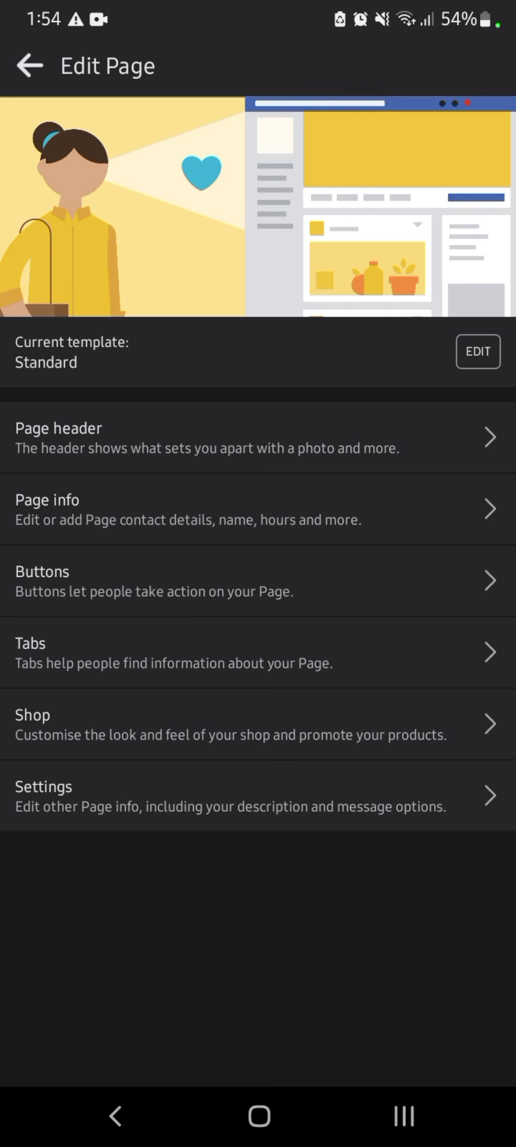
{"action": "left_click", "coordinate": [188, 509]}
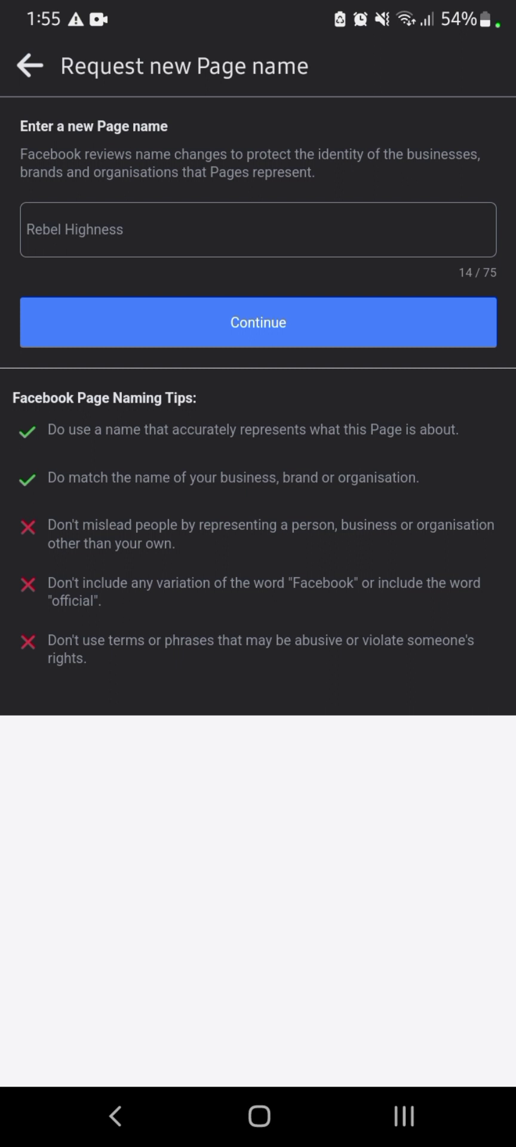
Replace 'Rebel Highness' with 'The New World Rebel' in the name field.
{"action": "left_click", "coordinate": [310, 234]}
{"action": "key", "text": "BackSpace"}
{"action": "key", "text": "BackSpace"}
{"action": "key", "text": "BackSpace"}
{"action": "key", "text": "BackSpace"}
{"action": "key", "text": "BackSpace"}
{"action": "key", "text": "BackSpace"}
{"action": "type", "text": "The New "}
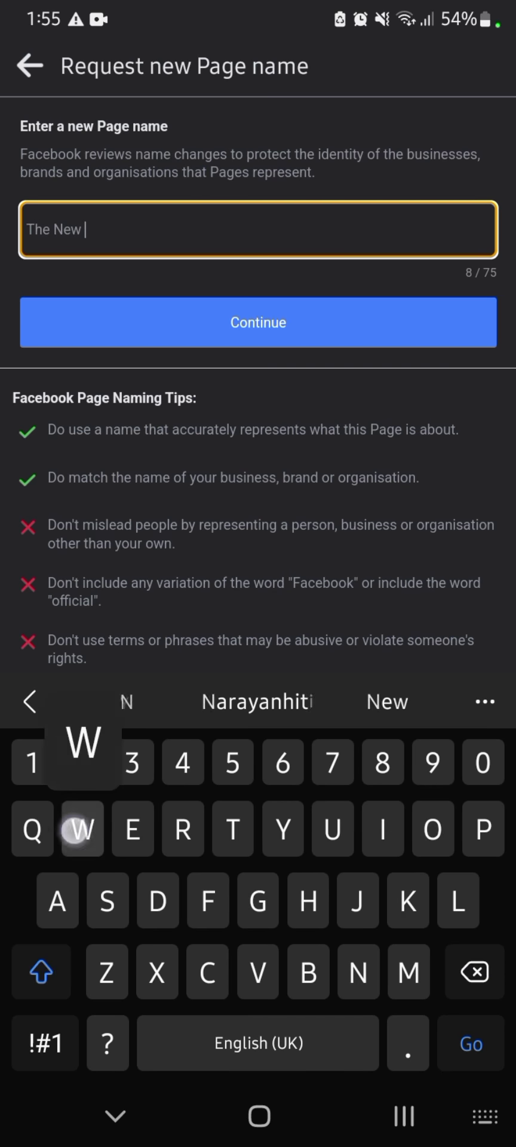
{"action": "type", "text": "Orld"}
{"action": "key", "text": "BackSpace"}
{"action": "key", "text": "BackSpace"}
{"action": "key", "text": "BackSpace"}
{"action": "key", "text": "BackSpace"}
{"action": "type", "text": "World "}
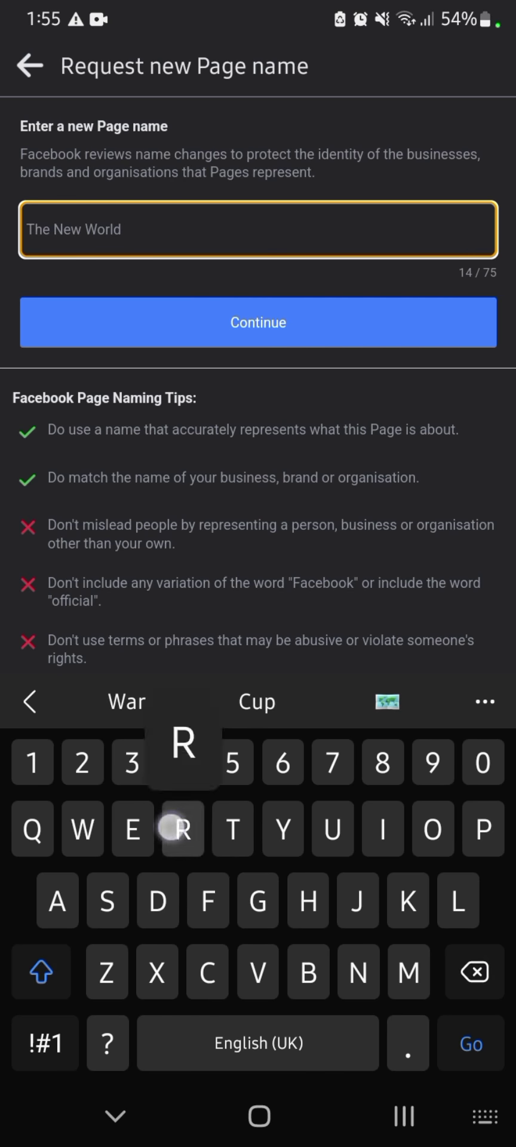
{"action": "type", "text": "Rebel"}
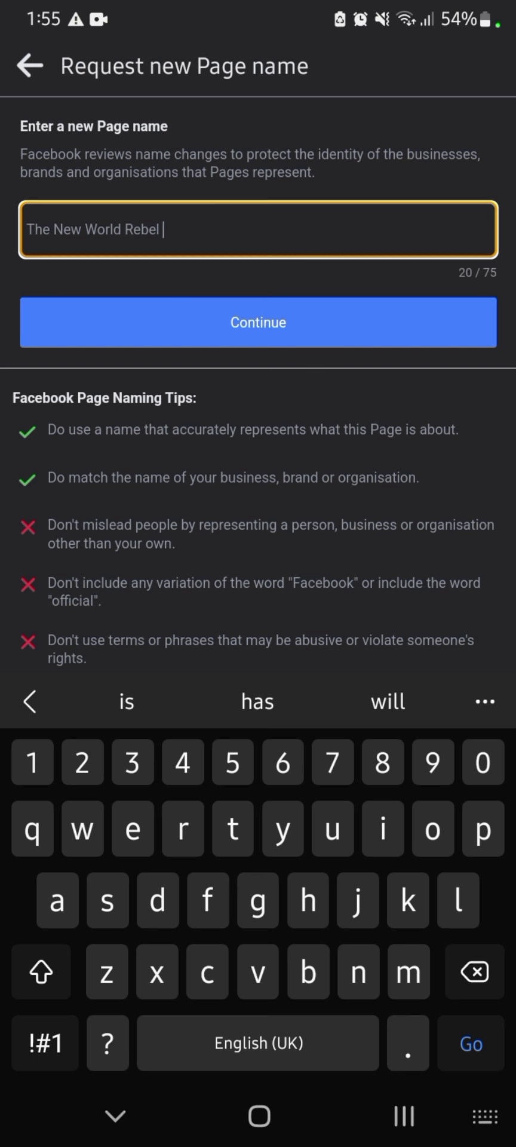
{"action": "left_click", "coordinate": [115, 1116]}
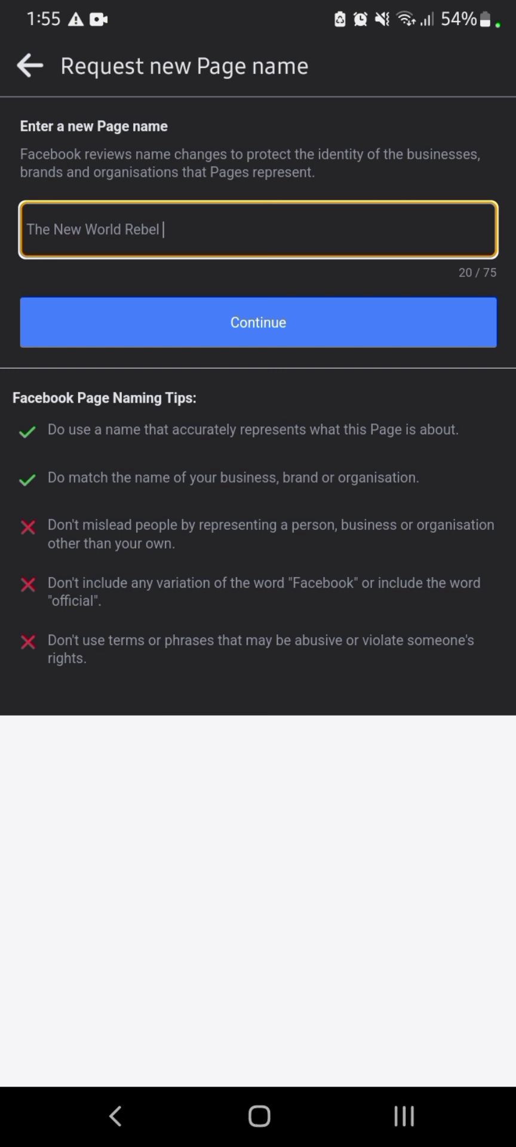
Continue and confirm the request to rename the Page 'The New World Rebel'.
{"action": "left_click", "coordinate": [386, 319]}
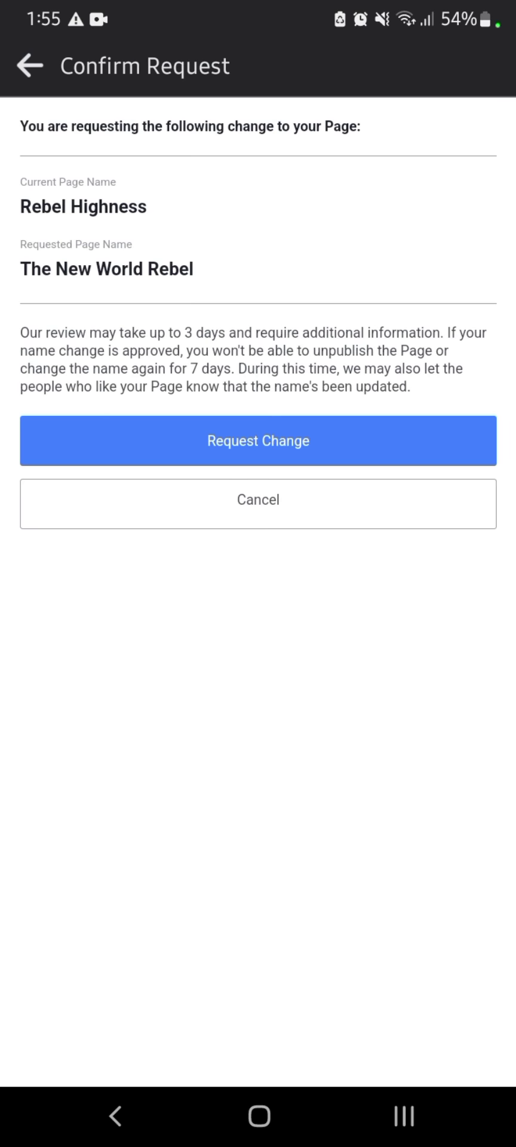
{"action": "left_click", "coordinate": [76, 762]}
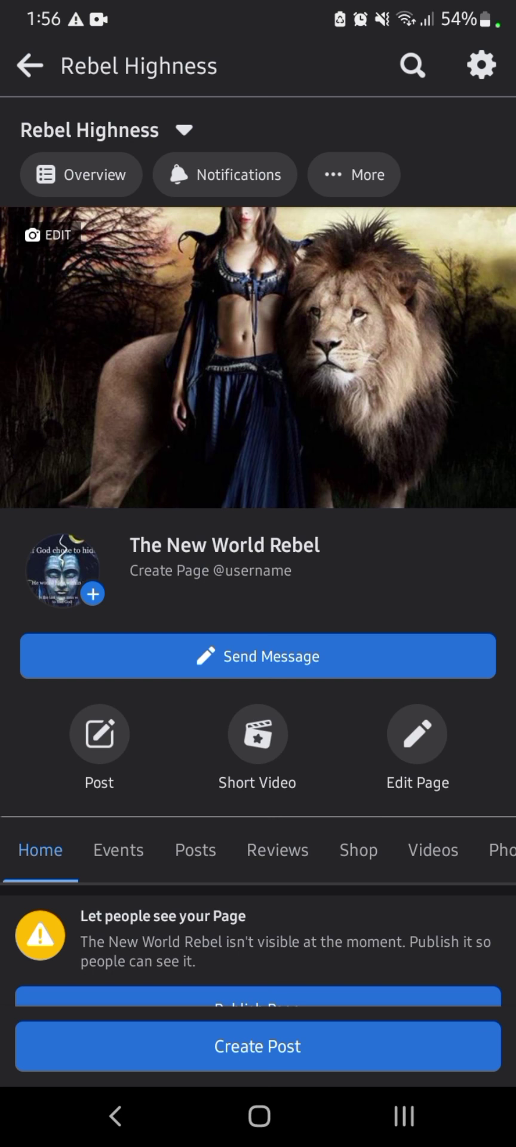
Refresh the Page, then back out of the name-change screens.
{"action": "left_click_drag", "start_coordinate": [407, 1010], "coordinate": [407, 1031]}
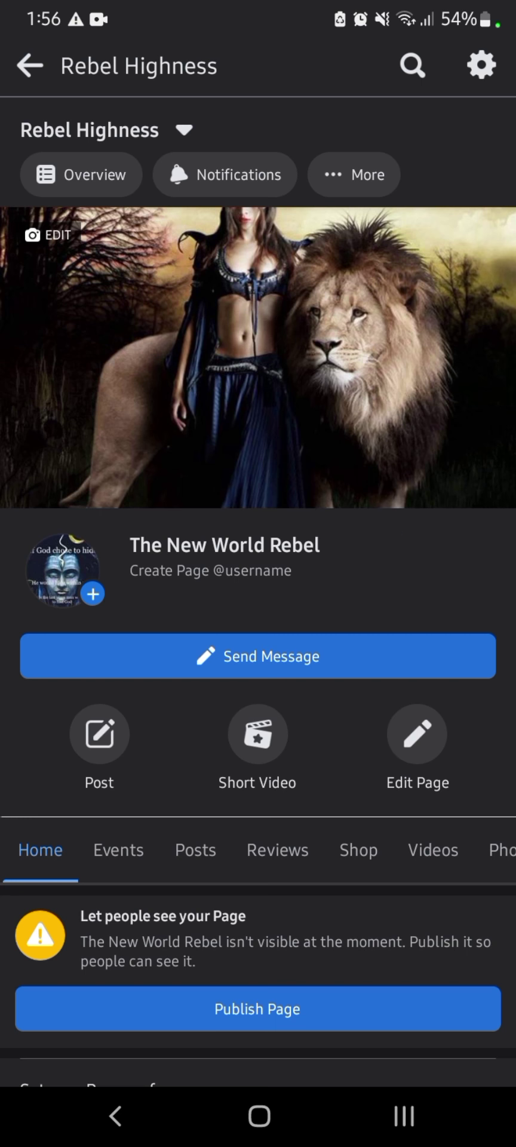
{"action": "left_click", "coordinate": [29, 66]}
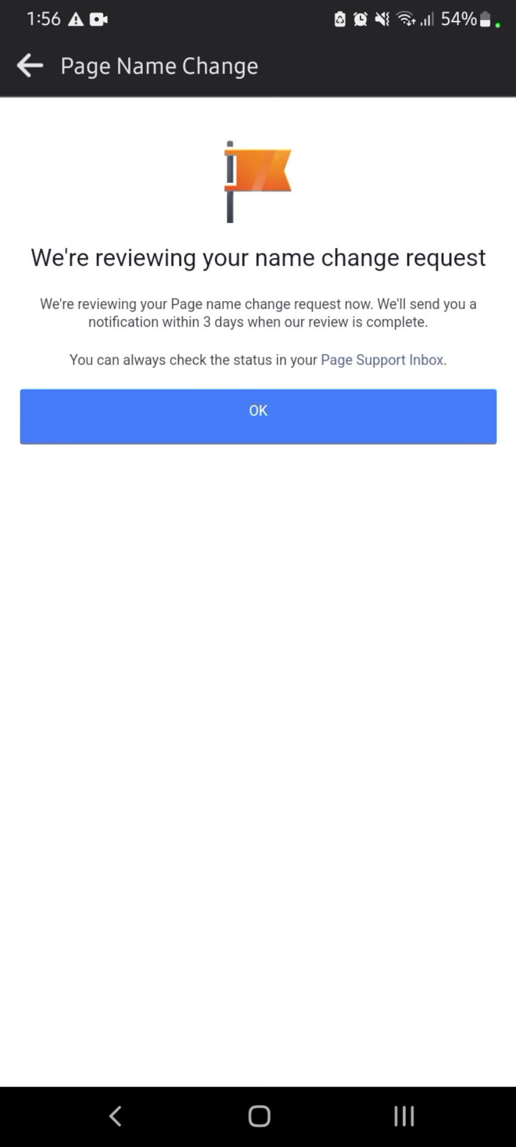
{"action": "left_click", "coordinate": [141, 1109]}
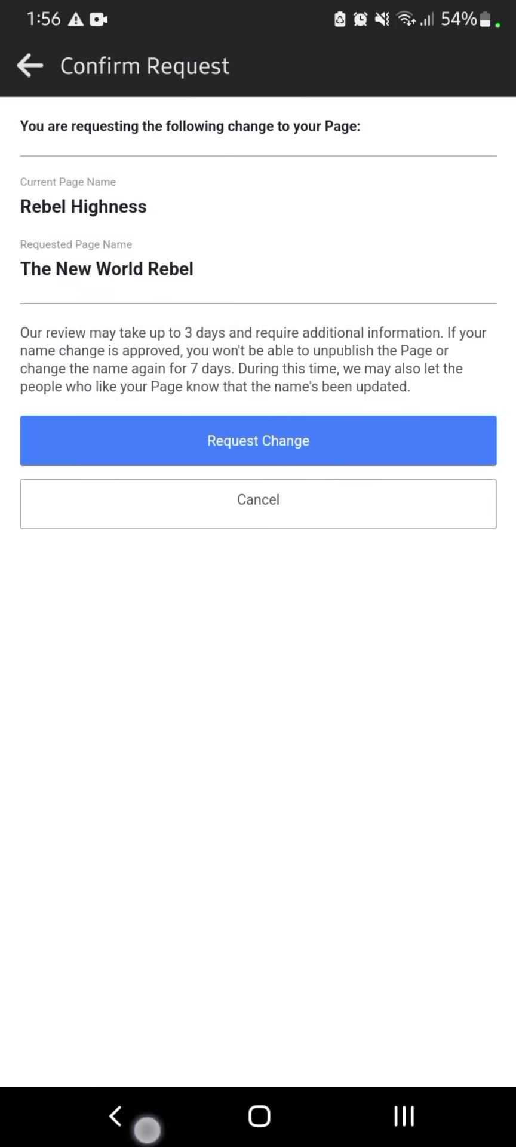
{"action": "left_click", "coordinate": [145, 1125]}
Return to the Pages list and refresh it to show 'The New World Rebel'.
{"action": "left_click", "coordinate": [145, 1125]}
{"action": "left_click", "coordinate": [116, 1114]}
{"action": "left_click", "coordinate": [134, 1137]}
{"action": "left_click_drag", "start_coordinate": [368, 479], "coordinate": [371, 597]}
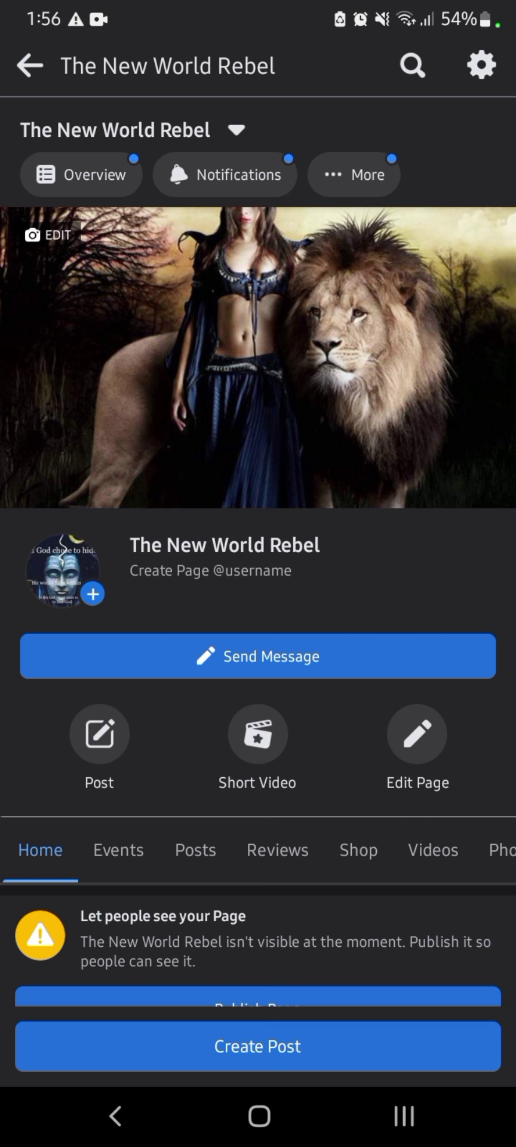
Leave The New World Rebel Page and go to the home news feed.
{"action": "left_click", "coordinate": [156, 1115]}
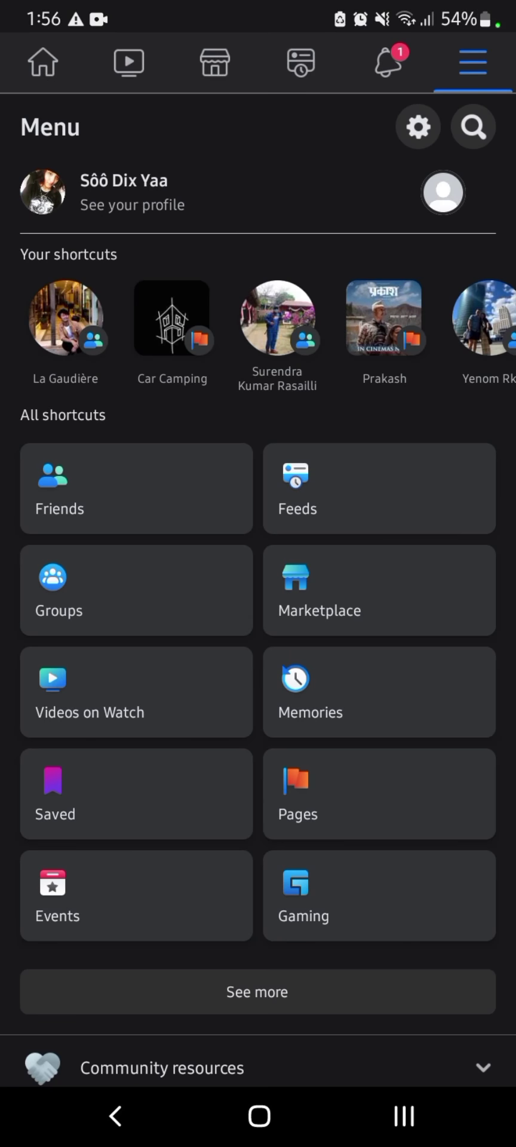
{"action": "left_click", "coordinate": [157, 1116]}
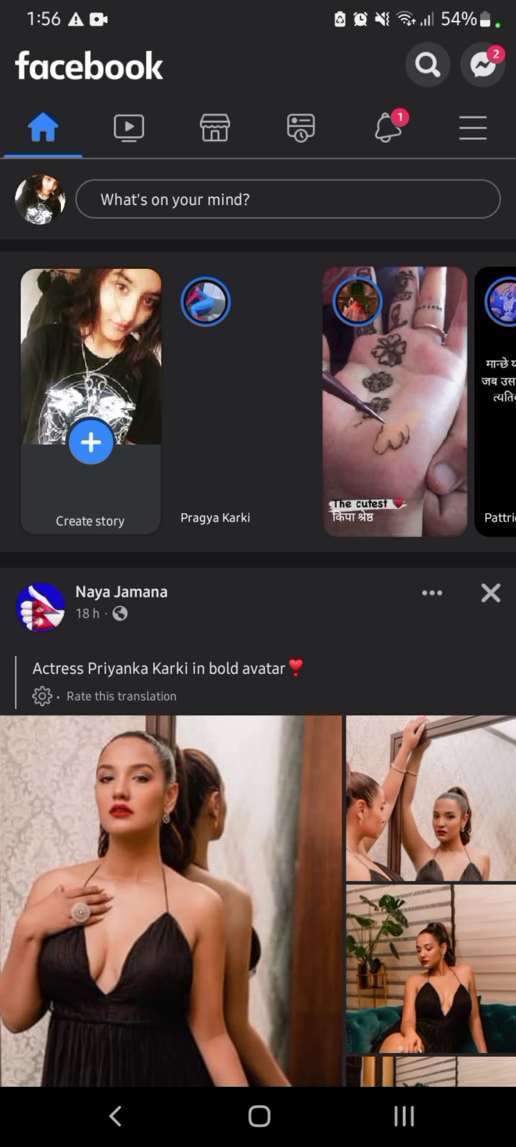